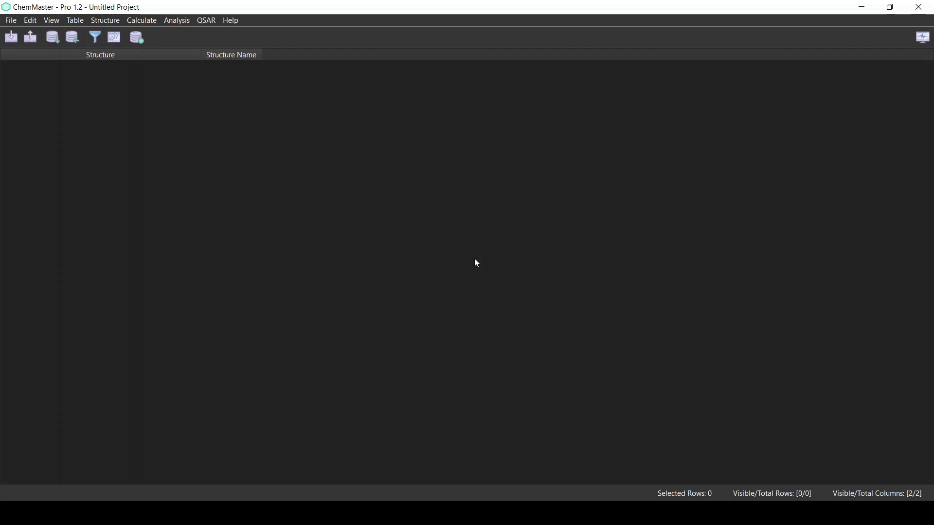
# Import the CDK2 Dataset file, loading 70 compounds with pIC50 values and Training/Test division
pyautogui.click(9, 21)
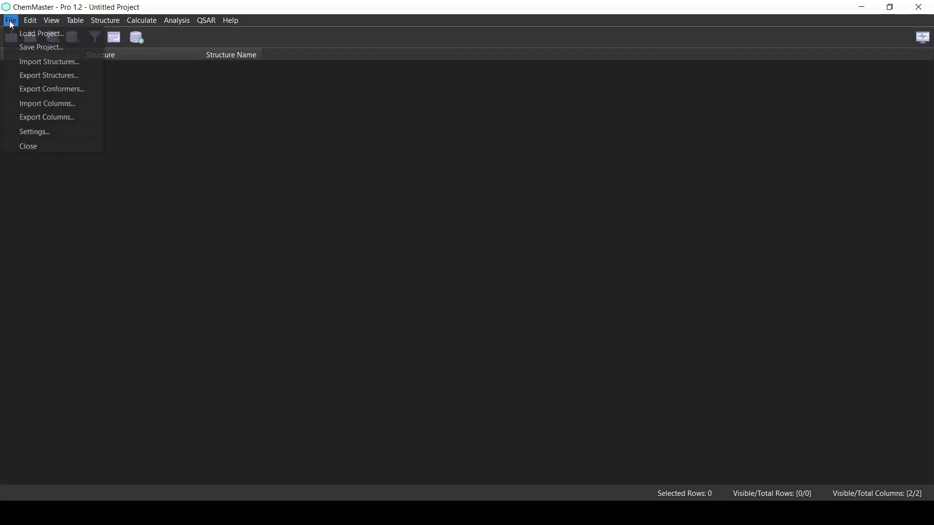
pyautogui.click(40, 63)
pyautogui.click(294, 322)
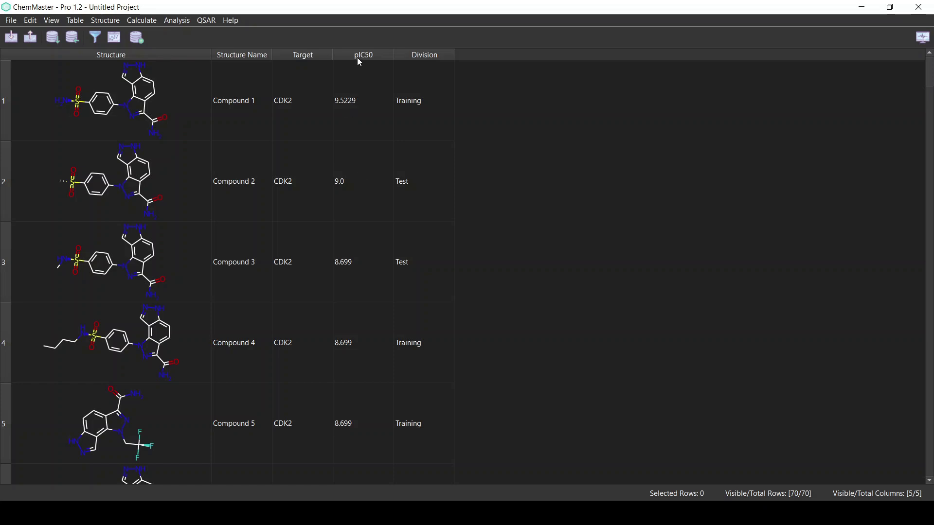
pyautogui.click(207, 22)
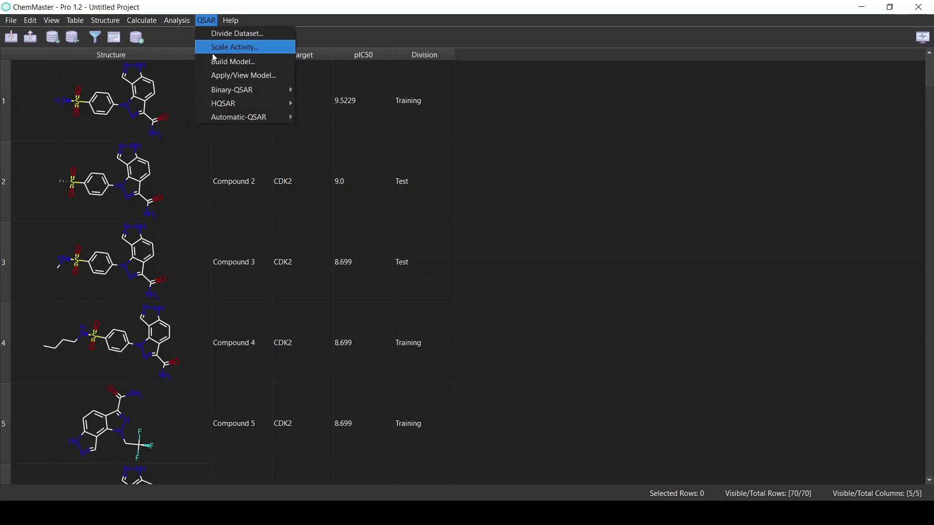
# Bring up the QSAR menu again and reveal its HQSAR submenu choices
pyautogui.click(492, 125)
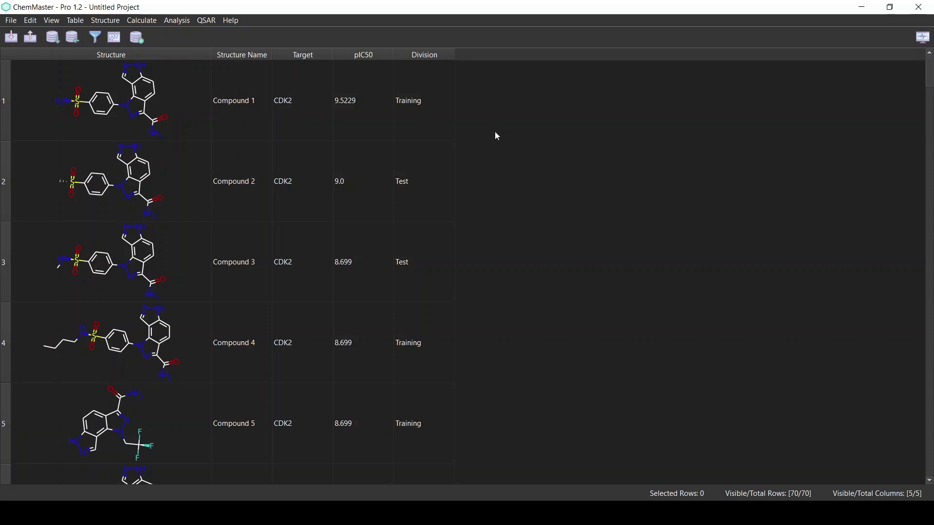
pyautogui.click(208, 20)
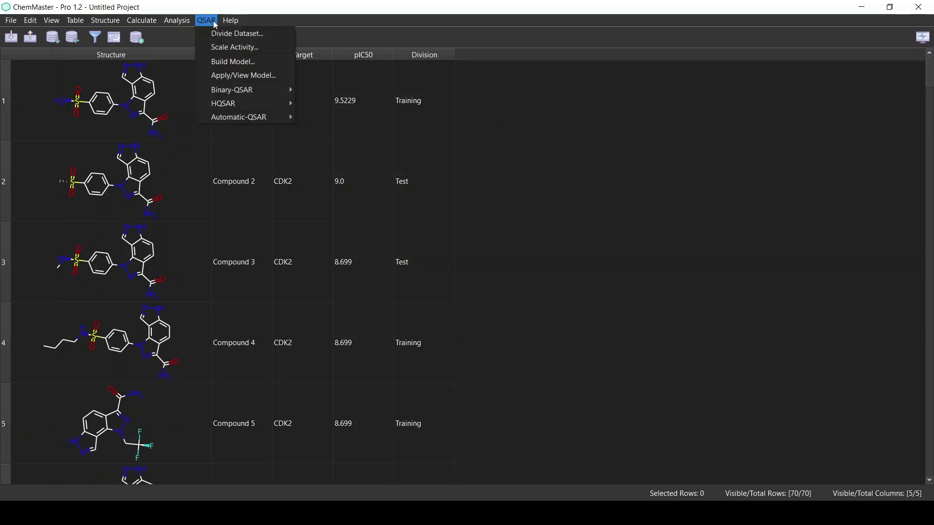
pyautogui.moveTo(264, 102)
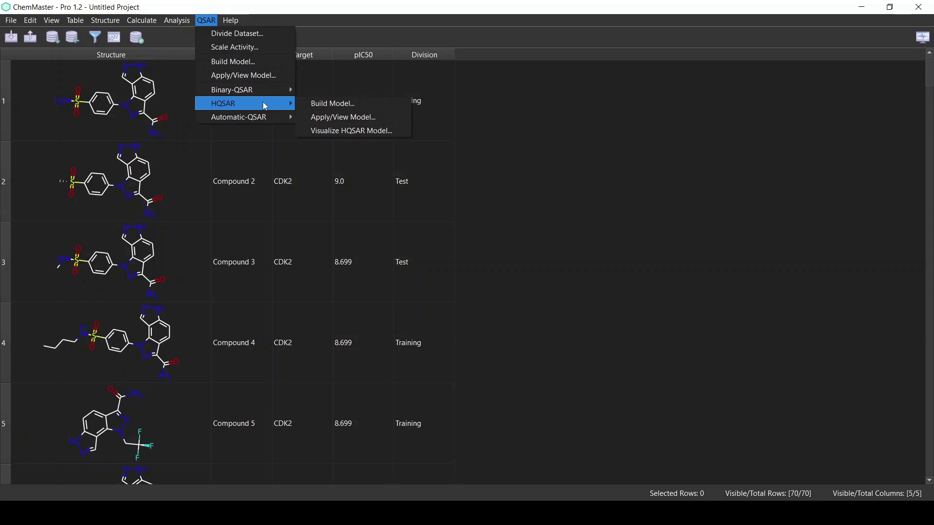
# Start a new HQSAR model build and review the random 75% training split with seed 42
pyautogui.click(332, 107)
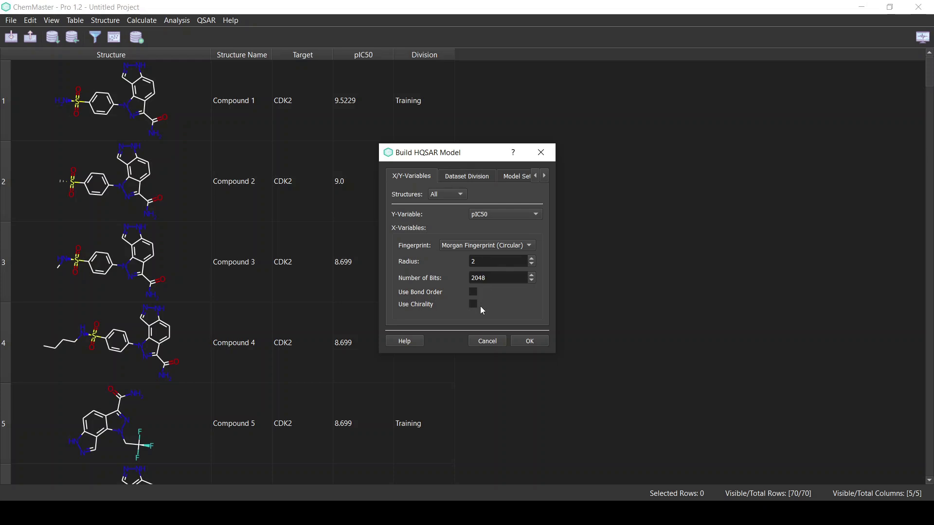
pyautogui.click(476, 183)
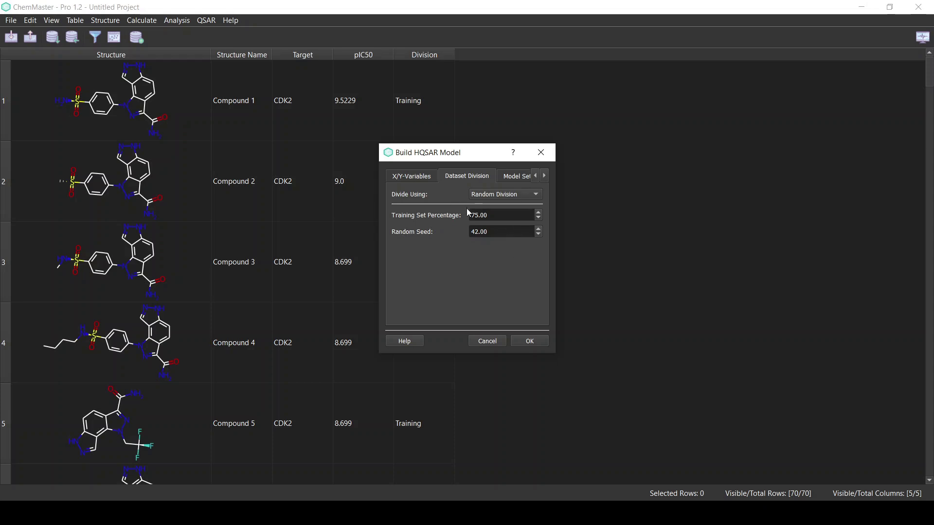
# Review model settings: name HQSAR Model, PLS method, variance threshold 0.0010, scatter plot enabled
pyautogui.click(507, 178)
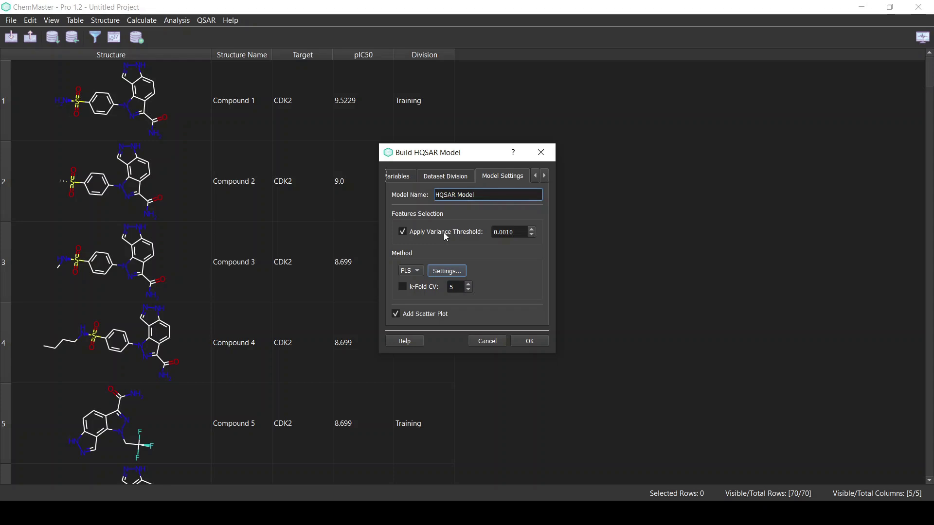
# Keep the PLS method and build the model, adding Set and Predicted Y (HQSAR Model) columns
pyautogui.click(417, 277)
pyautogui.click(524, 342)
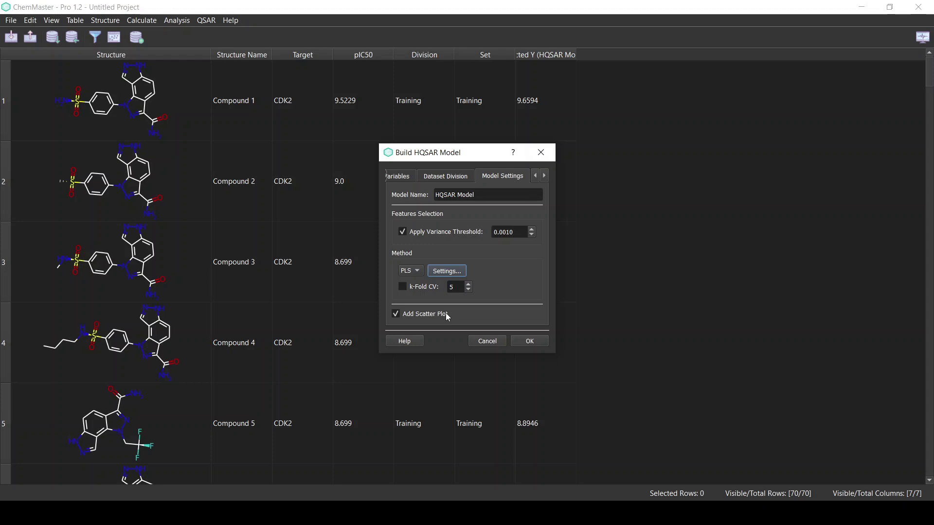
# Confirm the build and review model statistics, training R² 0.961 and test R² 0.842
pyautogui.click(528, 342)
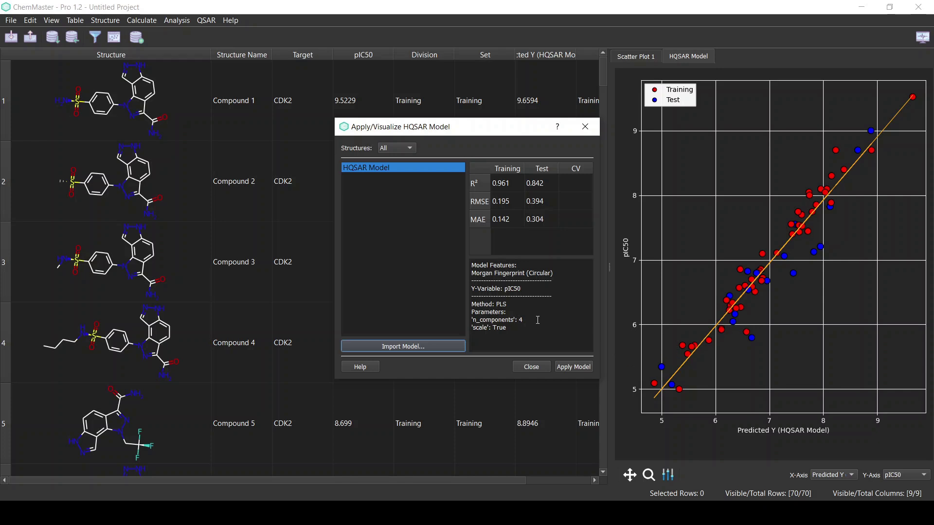
pyautogui.moveTo(527, 332); pyautogui.dragTo(470, 313)
pyautogui.click(497, 335)
pyautogui.click(531, 367)
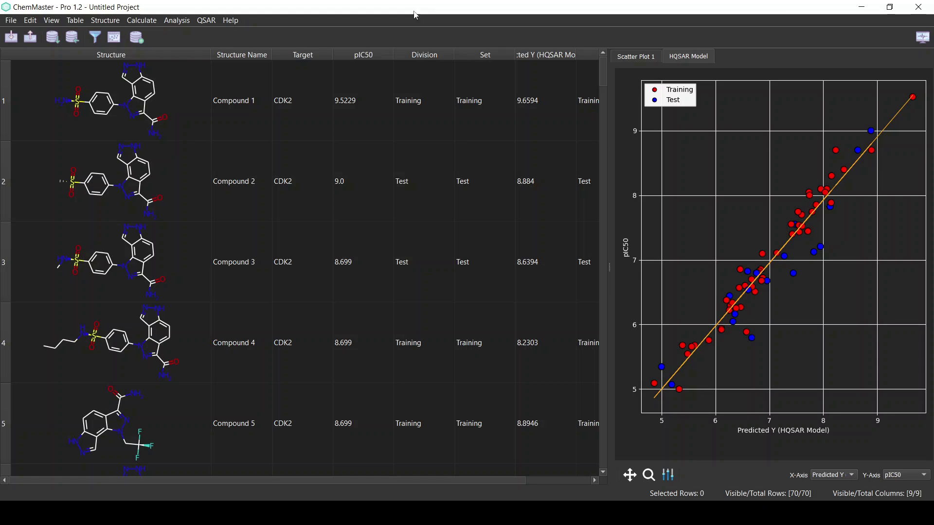
# Return to the QSAR menu with predictions and the fitted scatter plot in view
pyautogui.click(206, 20)
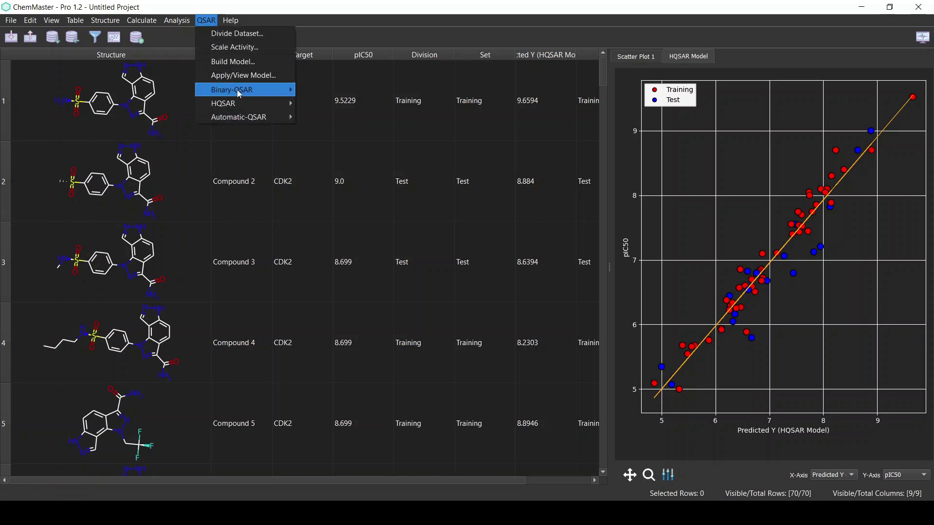
# Launch Visualize HQSAR Model and expand the list of available models
pyautogui.moveTo(252, 111)
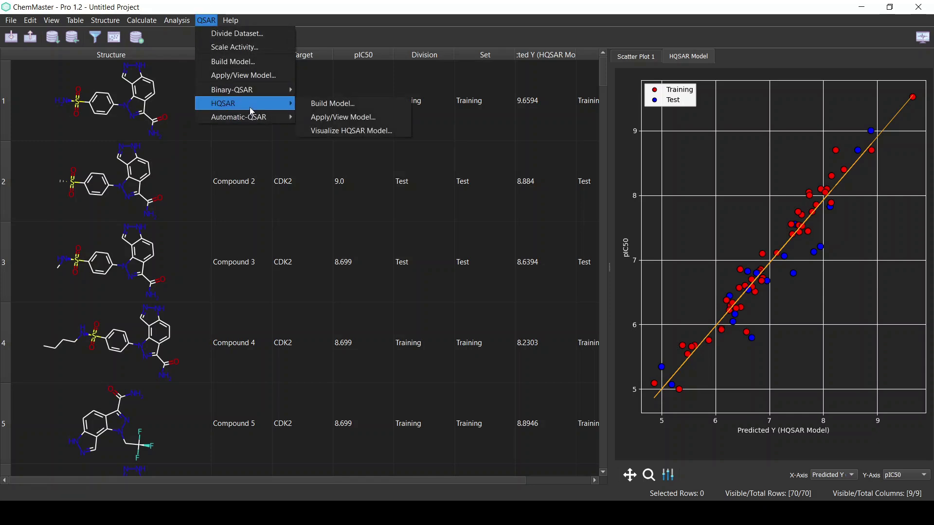
pyautogui.click(368, 133)
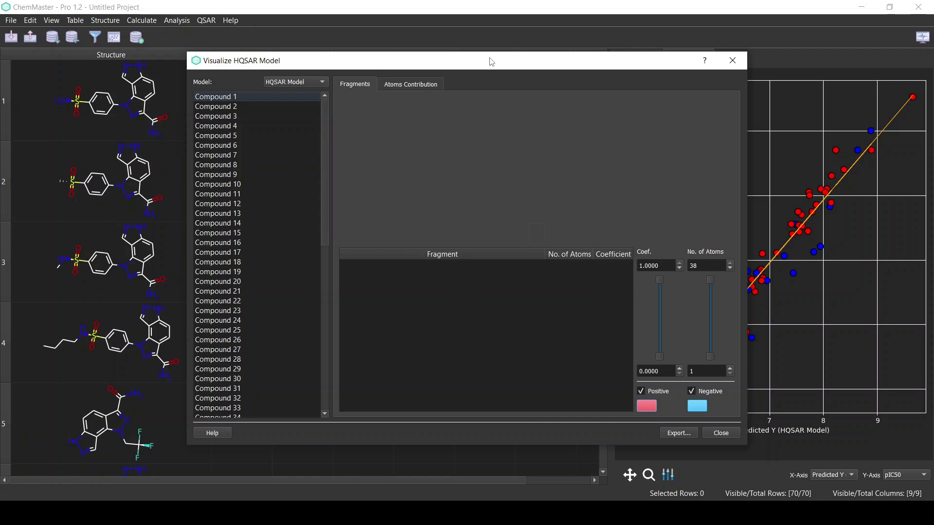
pyautogui.click(306, 83)
# Keep HQSAR Model selected and display Compound 3 with predicted pIC50 8.6394
pyautogui.click(305, 83)
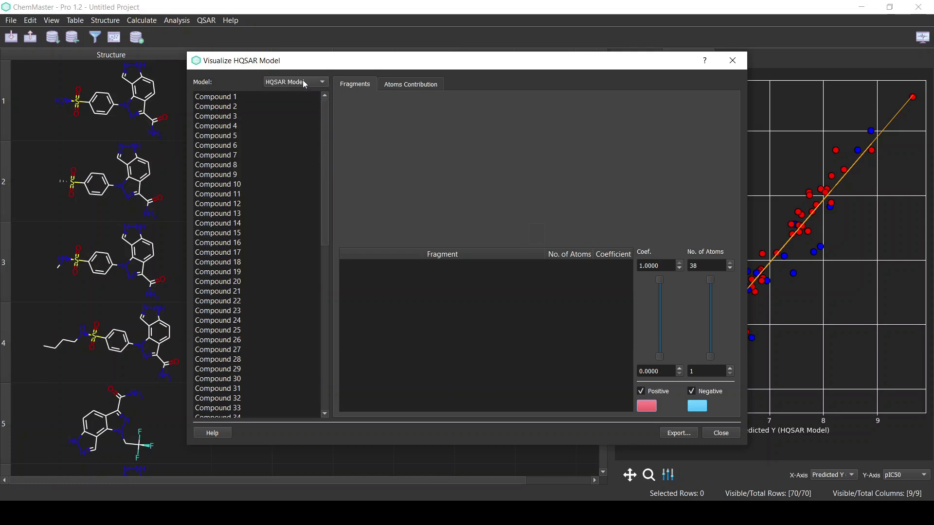
pyautogui.click(290, 88)
pyautogui.click(315, 85)
pyautogui.scroll(-3, 326, 138)
pyautogui.scroll(3, 269, 147)
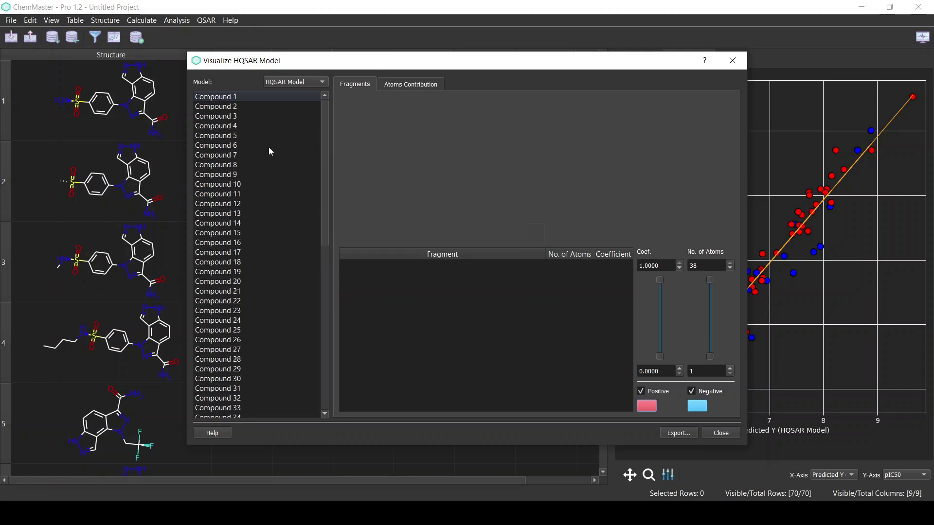
pyautogui.click(261, 118)
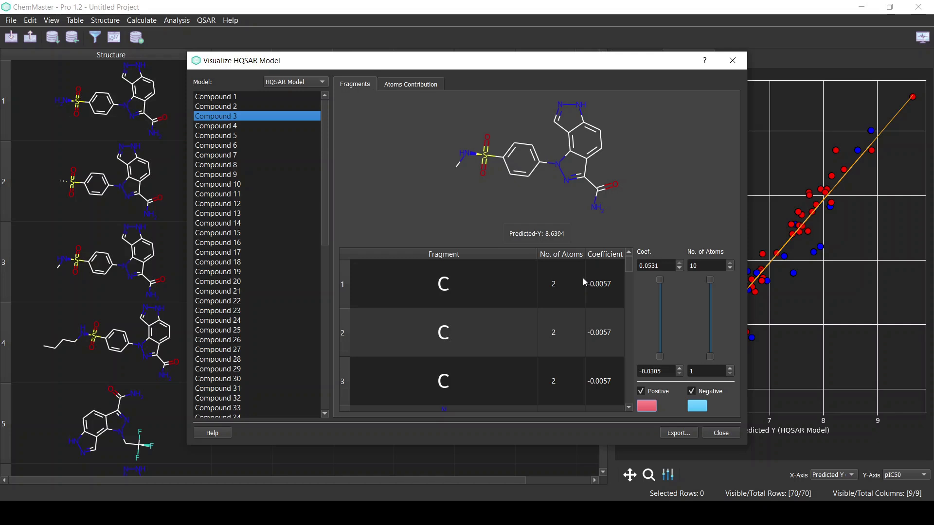
# Sort Compound 3's fragments by coefficient in descending order, topping at 0.0531
pyautogui.moveTo(628, 268); pyautogui.dragTo(631, 238)
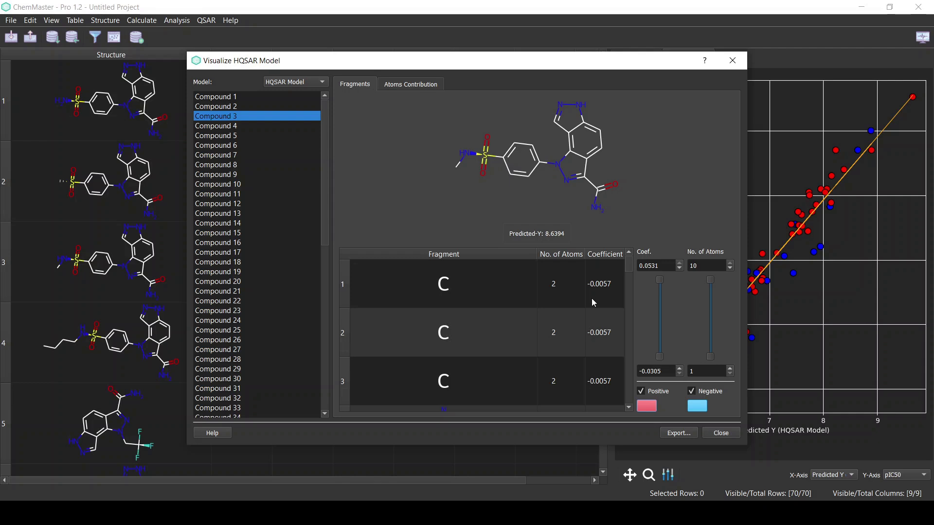
pyautogui.rightClick(616, 258)
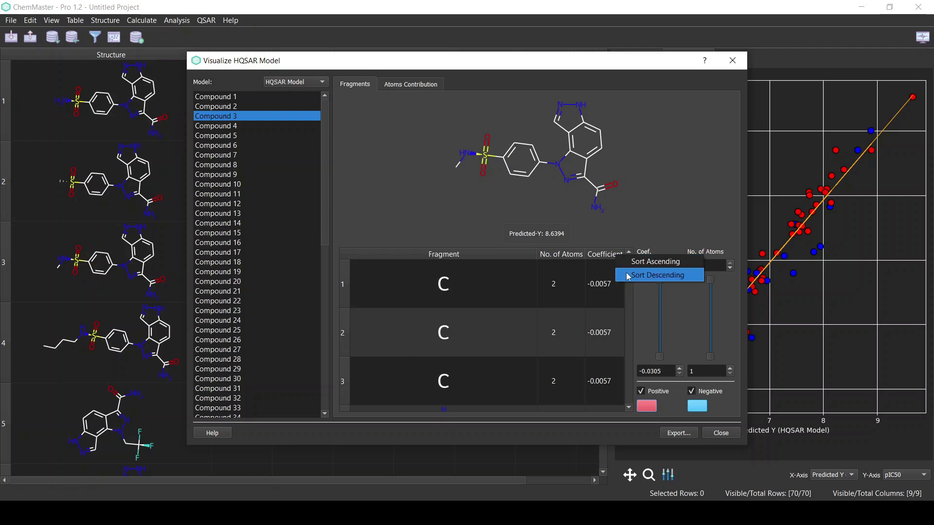
pyautogui.click(627, 276)
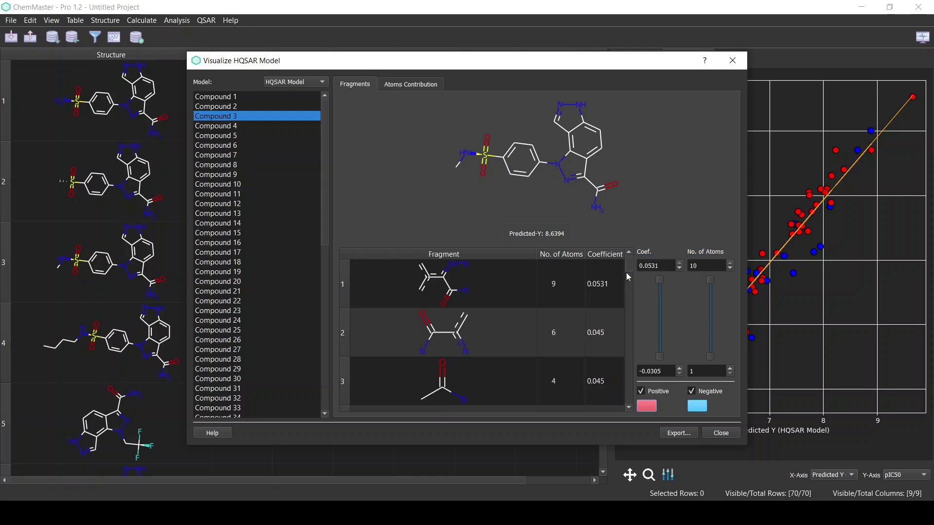
# Map fragments onto Compound 3's structure, reaching fragment 57 (N–SH, -0.0305)
pyautogui.click(606, 286)
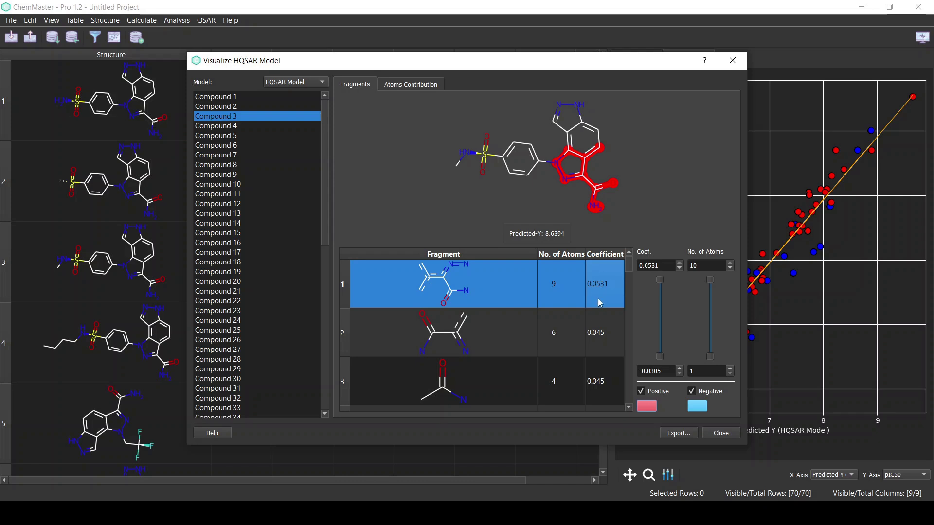
pyautogui.press('Down')
pyautogui.press('Down')
pyautogui.press('Down')
pyautogui.press('Down')
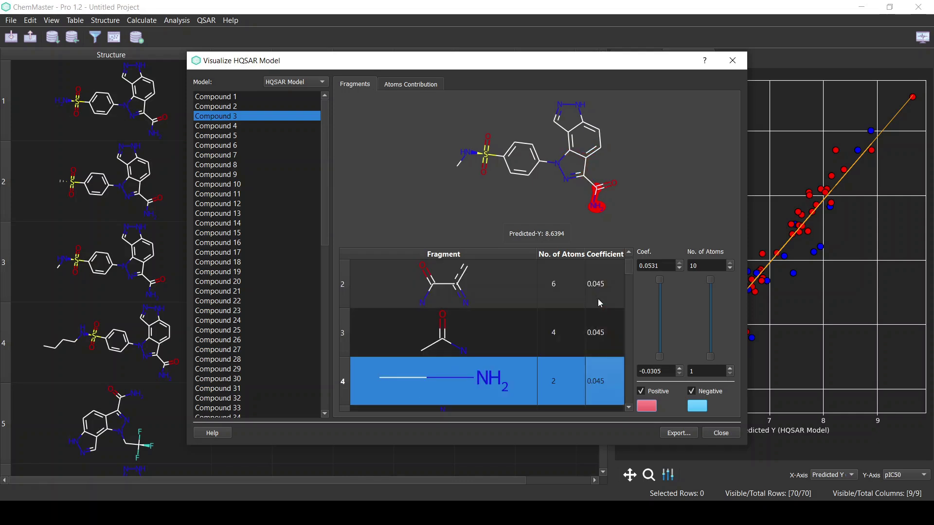
pyautogui.press('Down')
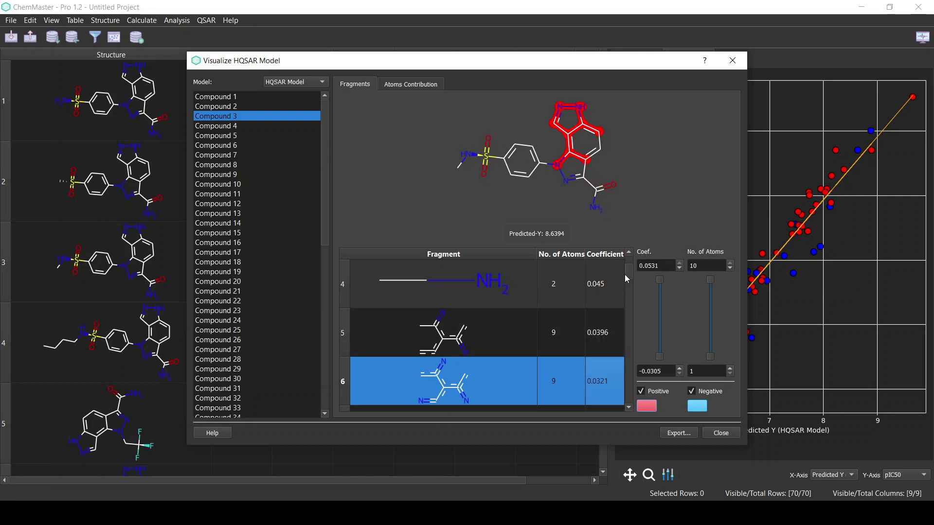
pyautogui.moveTo(630, 275); pyautogui.dragTo(624, 408)
# Hide negative fragments and narrow the filter to coefficients -0.0030–0.0531 and 1–8 atoms
pyautogui.click(608, 391)
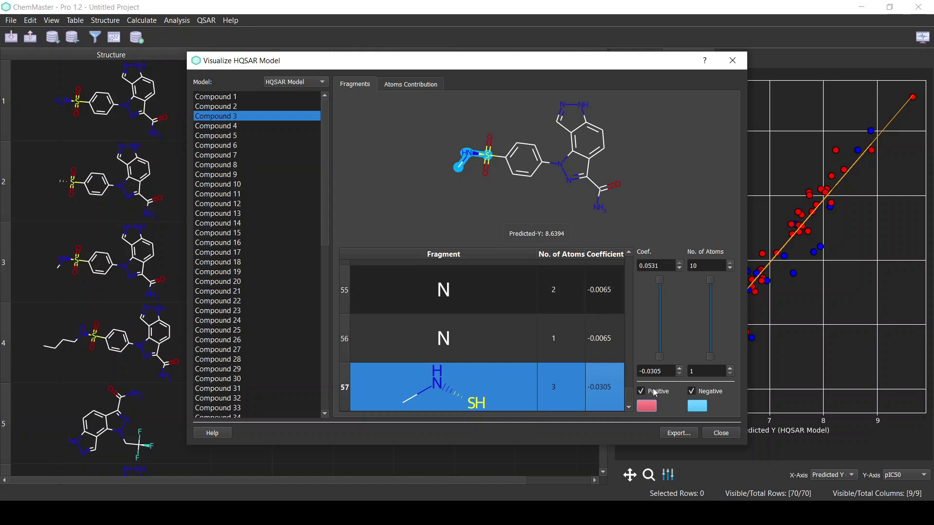
pyautogui.click(699, 394)
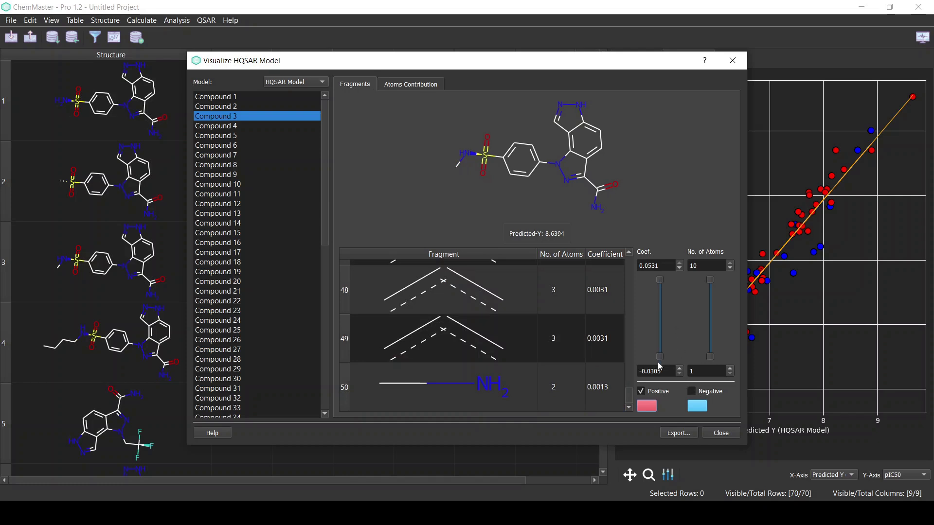
pyautogui.moveTo(657, 335); pyautogui.dragTo(659, 333)
pyautogui.moveTo(710, 282); pyautogui.dragTo(711, 299)
# Highlight the O–S fragment, then move from Compound 21 to the following compounds
pyautogui.click(571, 333)
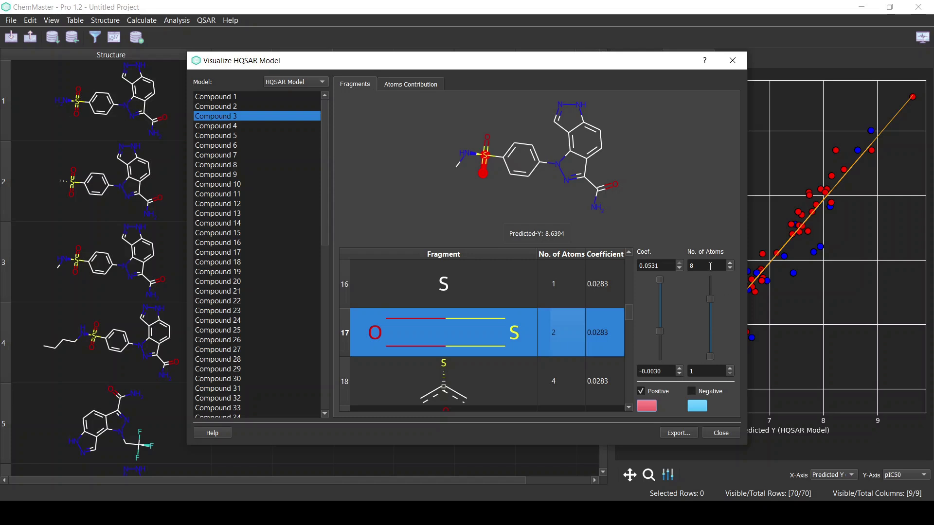
pyautogui.click(230, 292)
pyautogui.press('Down')
pyautogui.press('Down')
# Highlight fragment rows 1, 16, 17 and the NH2 group on Compound 23's structure
pyautogui.click(417, 287)
pyautogui.scroll(5, 417, 287)
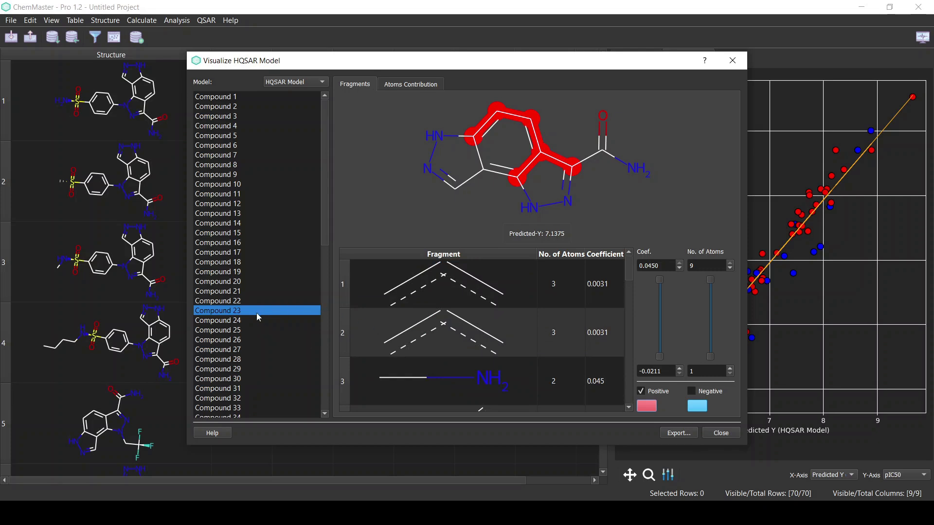
pyautogui.click(427, 305)
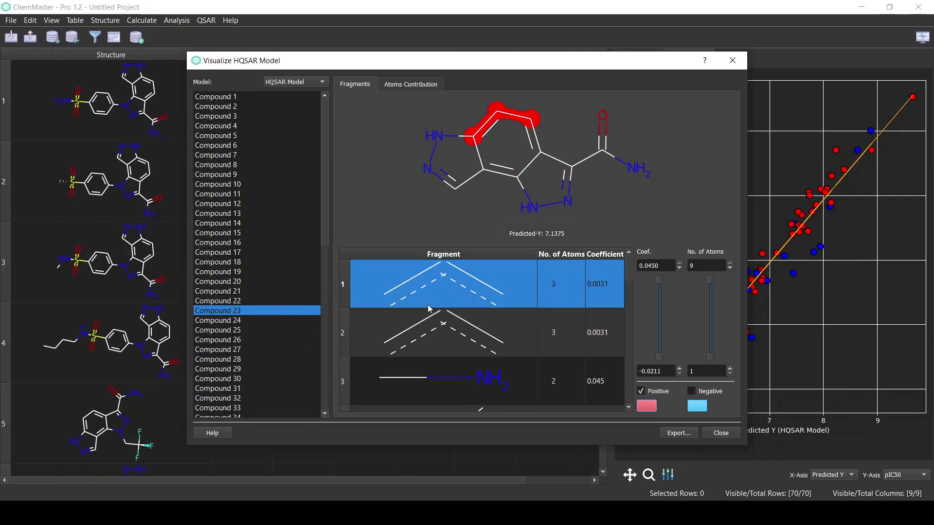
pyautogui.scroll(-5, 427, 304)
pyautogui.click(427, 305)
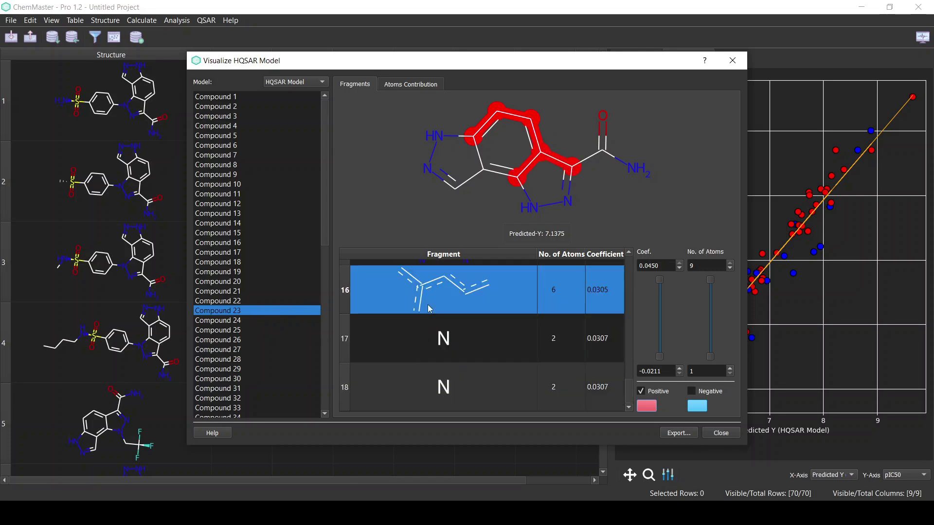
pyautogui.click(449, 347)
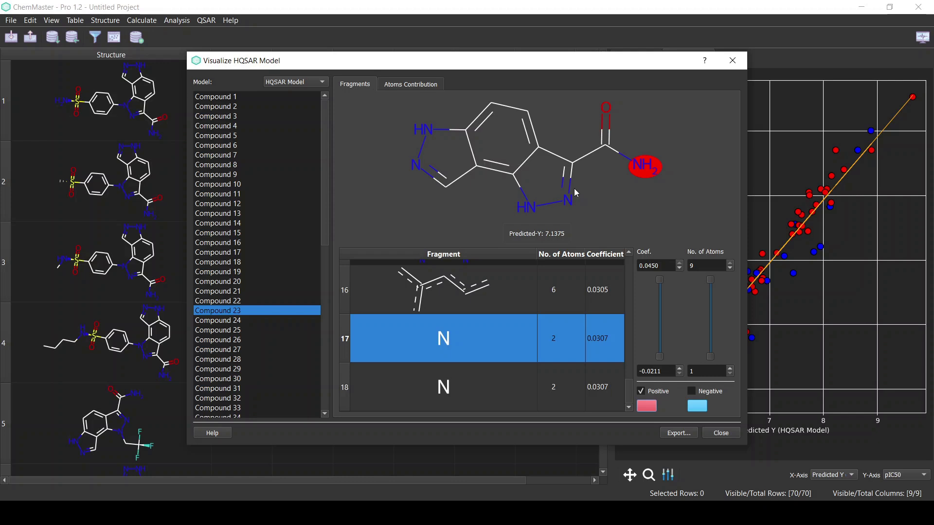
pyautogui.scroll(-3, 517, 289)
pyautogui.scroll(3, 516, 290)
pyautogui.click(507, 291)
pyautogui.press('Down')
# Show the atom-contribution map for Compound 9, then Compound 19 (Predicted-Y 7.6087)
pyautogui.click(421, 92)
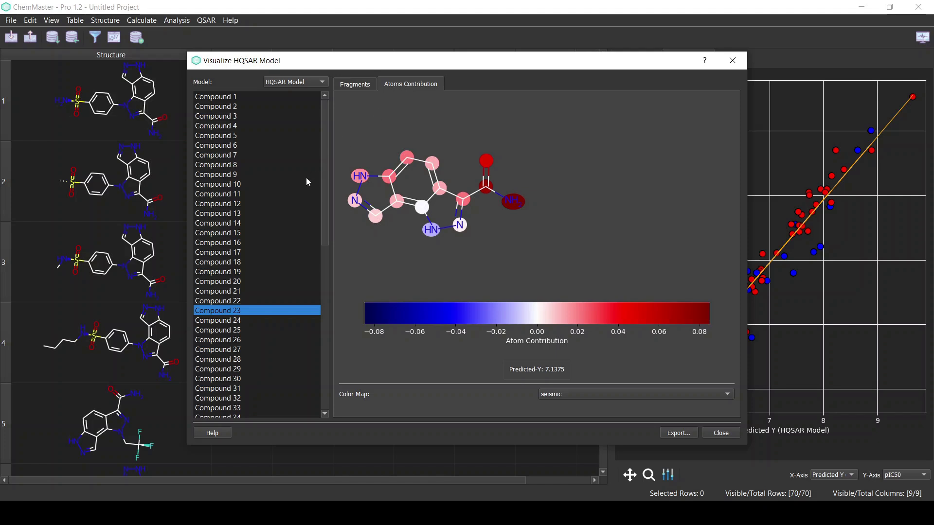
pyautogui.click(279, 174)
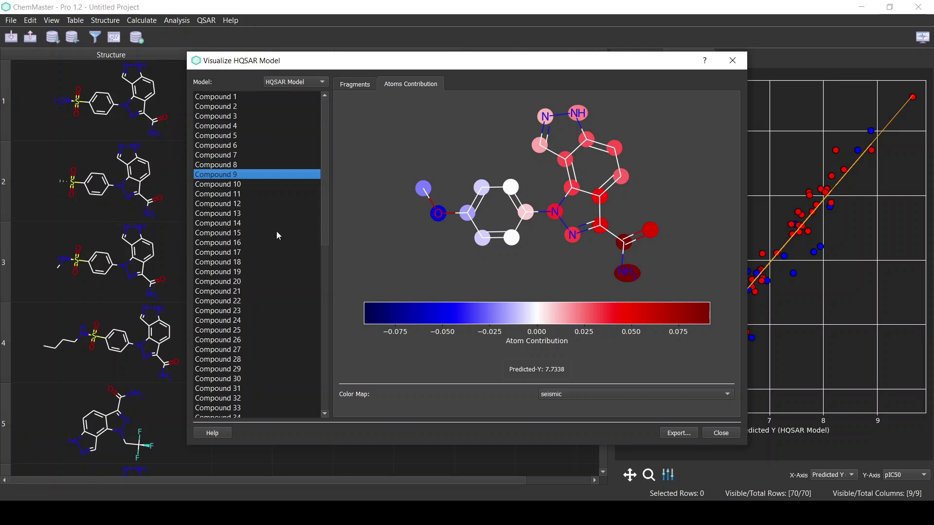
pyautogui.click(267, 273)
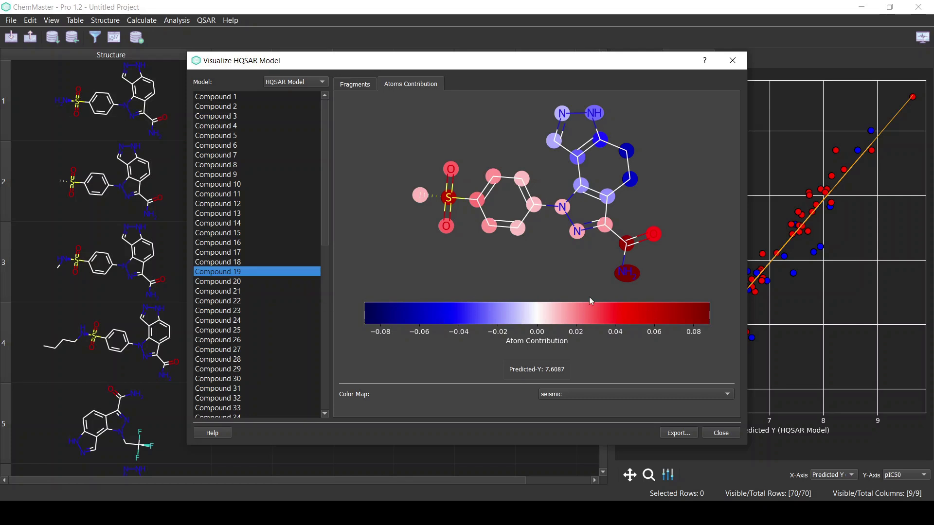
pyautogui.click(652, 391)
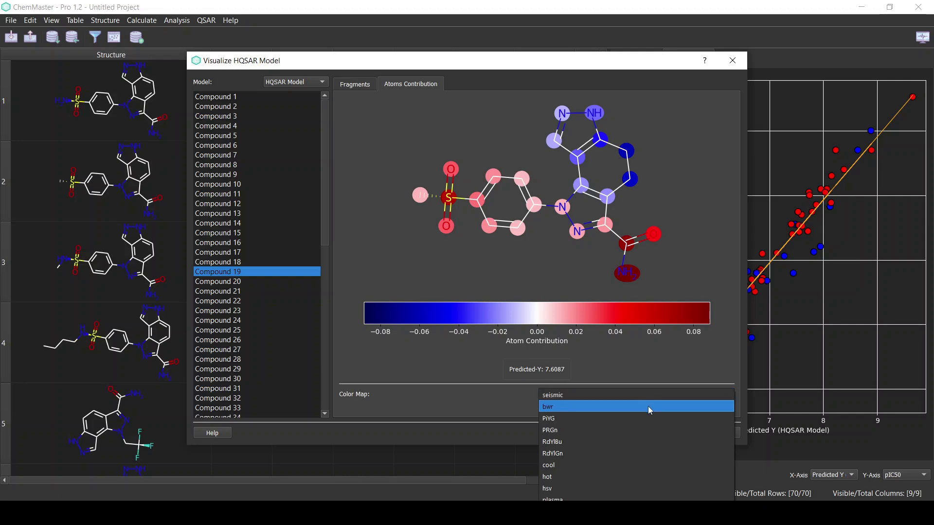
# Recolour Compound 19's atom contributions with the bwr colour map instead of seismic
pyautogui.click(648, 407)
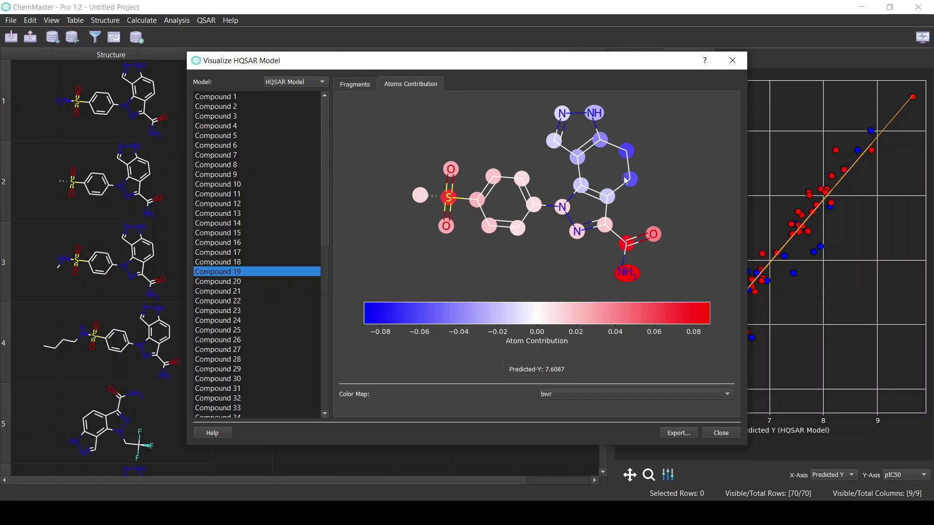
pyautogui.click(245, 108)
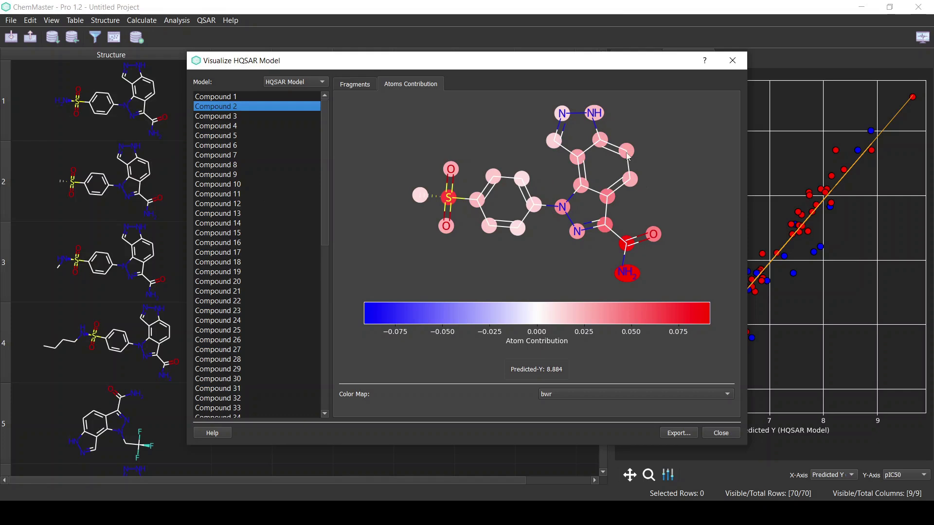
# Inspect the atom-contribution maps of Compounds 1, 63 and 56, then close the visualization
pyautogui.click(279, 99)
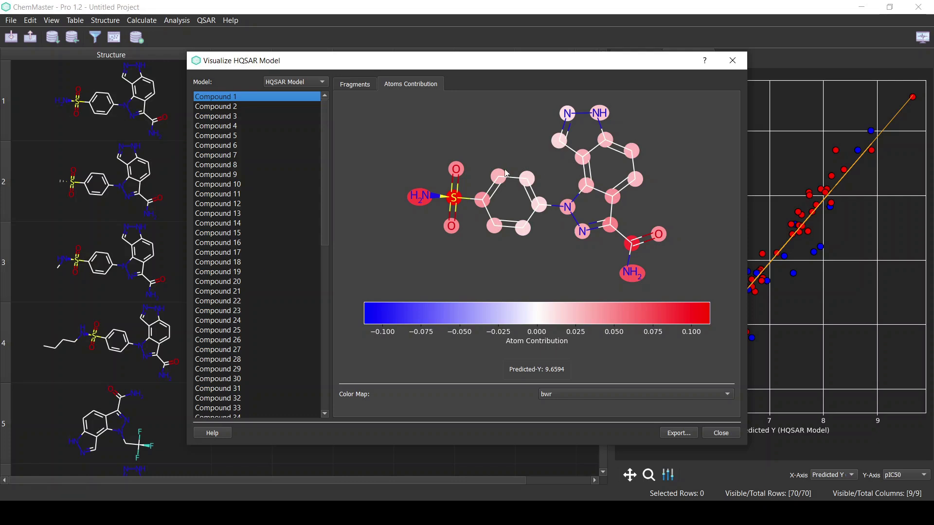
pyautogui.scroll(-12, 296, 343)
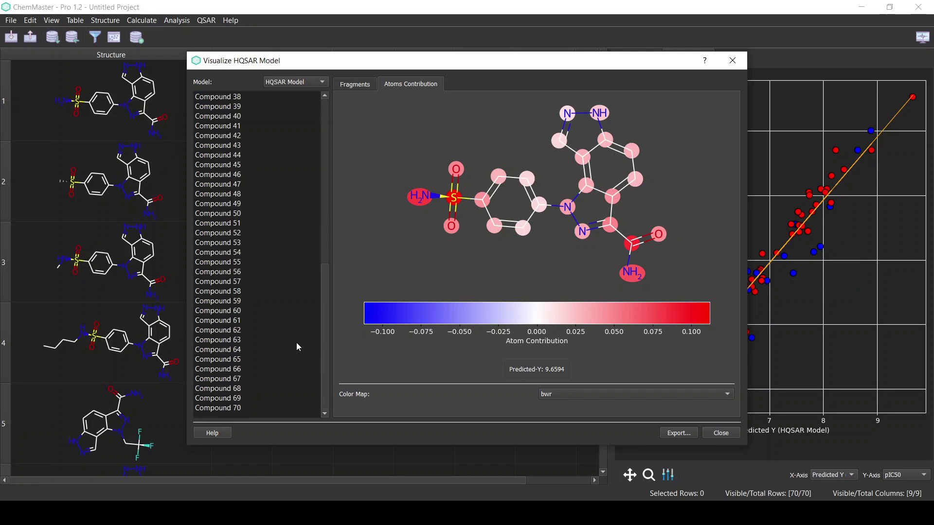
pyautogui.click(296, 342)
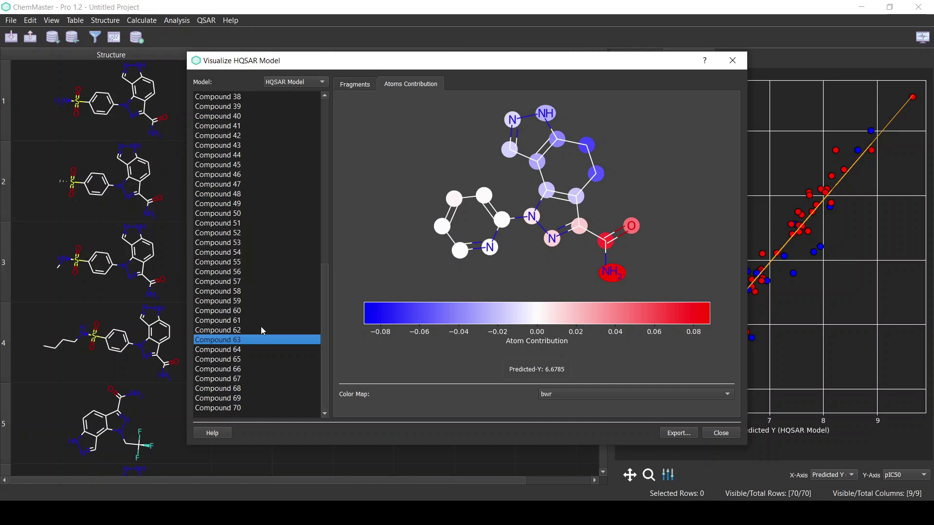
pyautogui.click(249, 274)
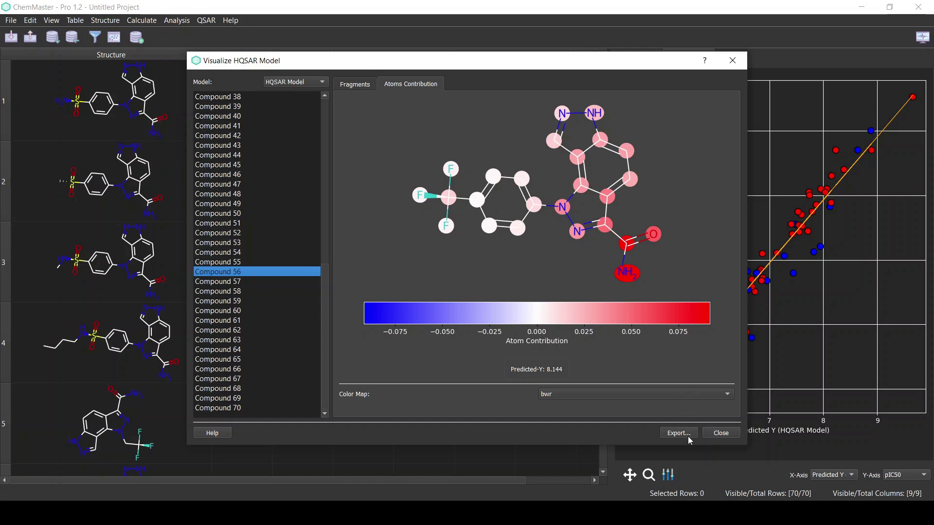
pyautogui.click(718, 436)
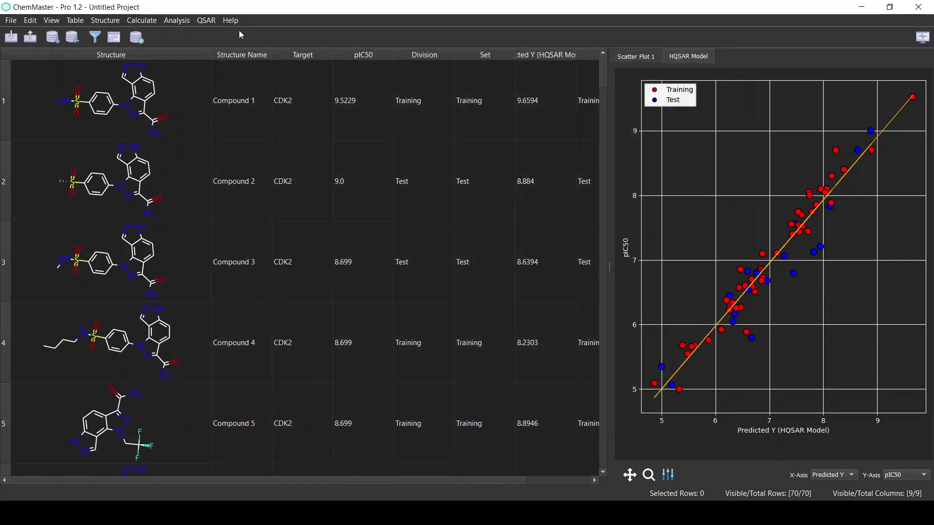
# Switch the interface to the light Classic theme
pyautogui.click(230, 21)
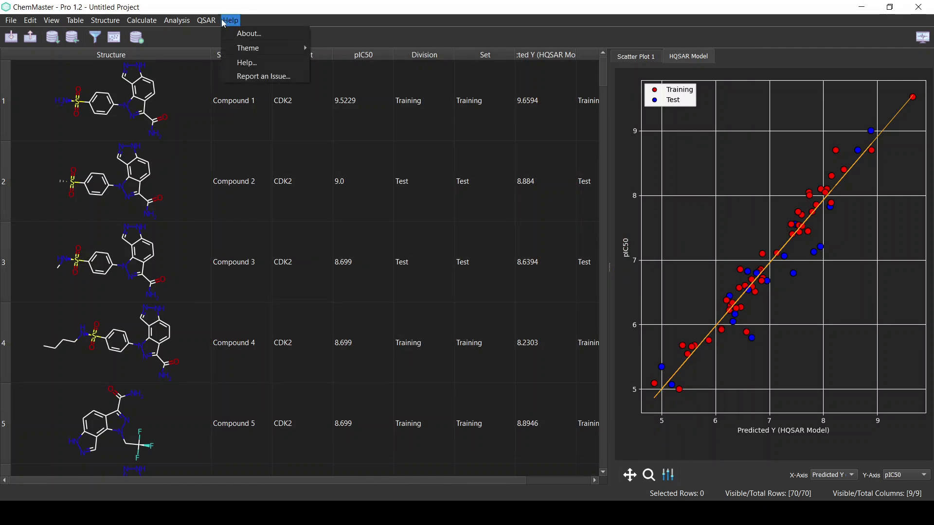
pyautogui.moveTo(260, 53)
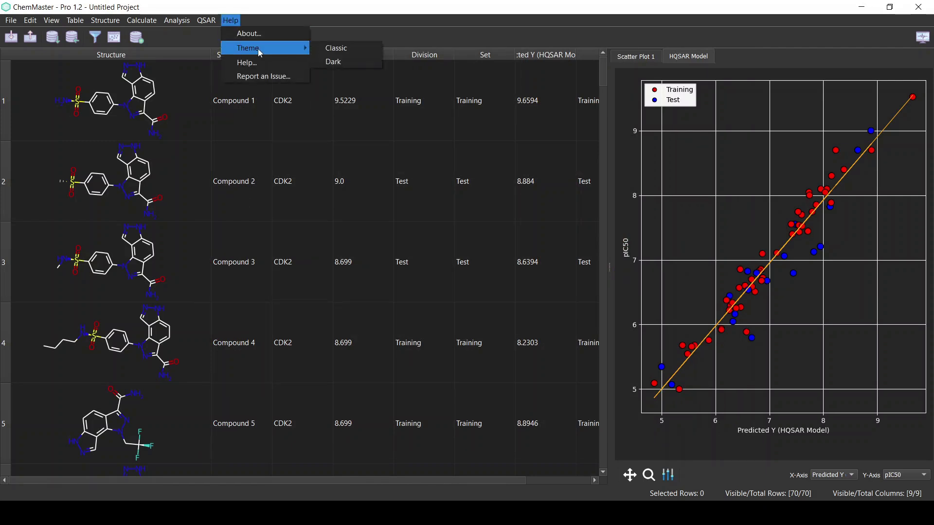
pyautogui.click(323, 51)
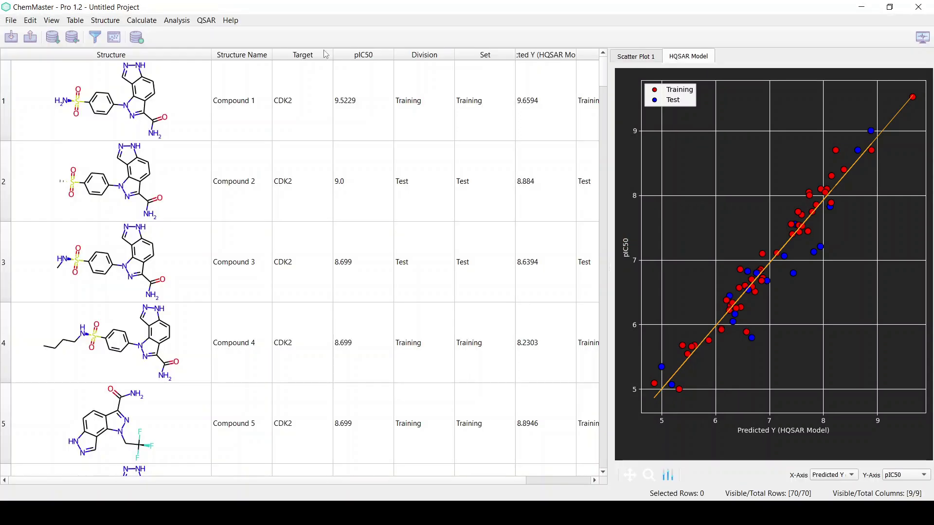
# Enable Show Explicit Hydrogens in the Structure Image Options and apply it
pyautogui.click(106, 20)
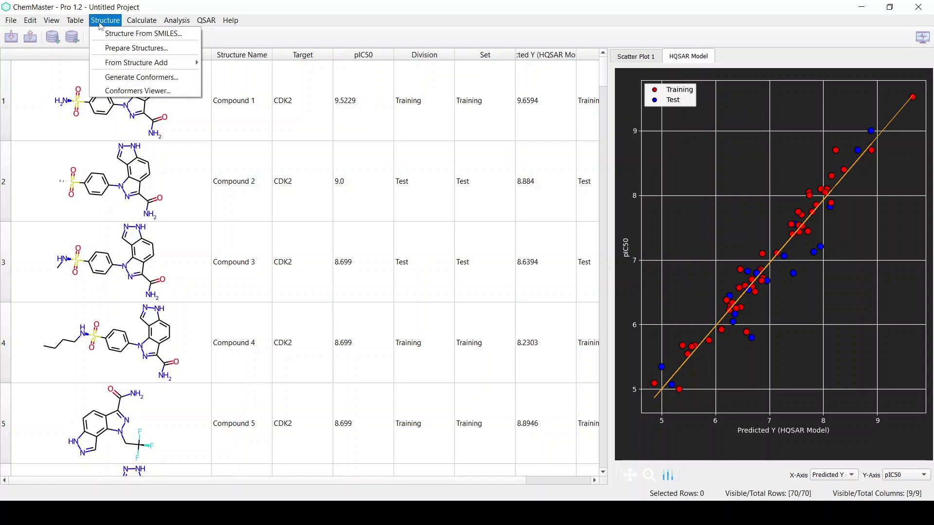
pyautogui.moveTo(53, 24)
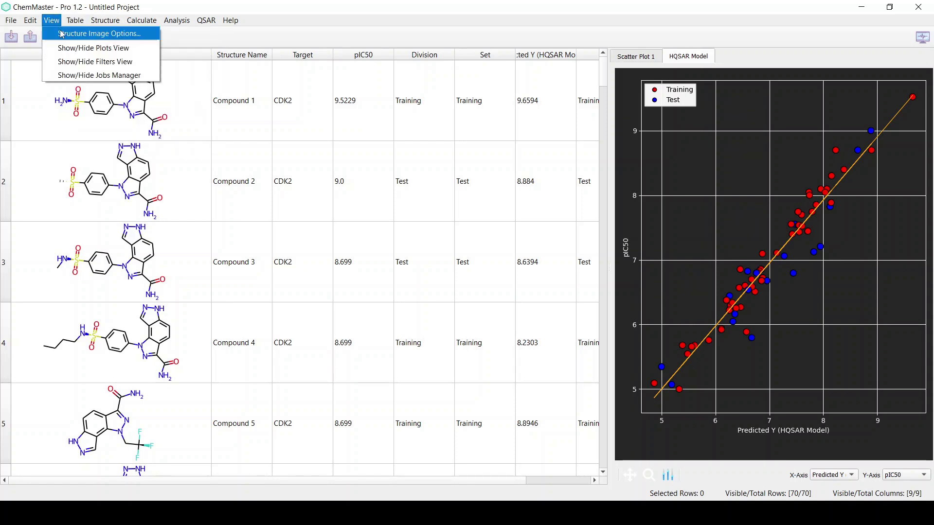
pyautogui.click(62, 34)
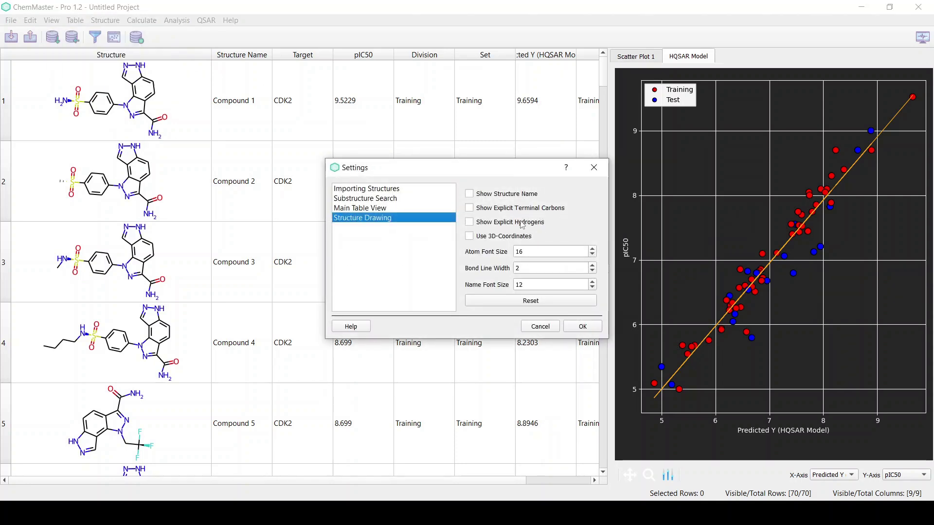
pyautogui.click(522, 222)
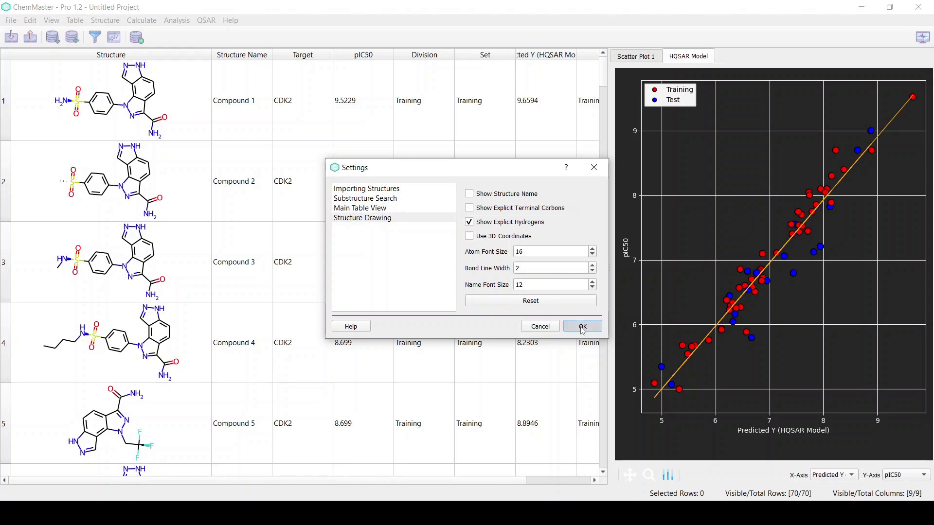
pyautogui.click(582, 327)
# Reopen the HQSAR model visualization on the atom-contribution map for Compound 10
pyautogui.click(207, 21)
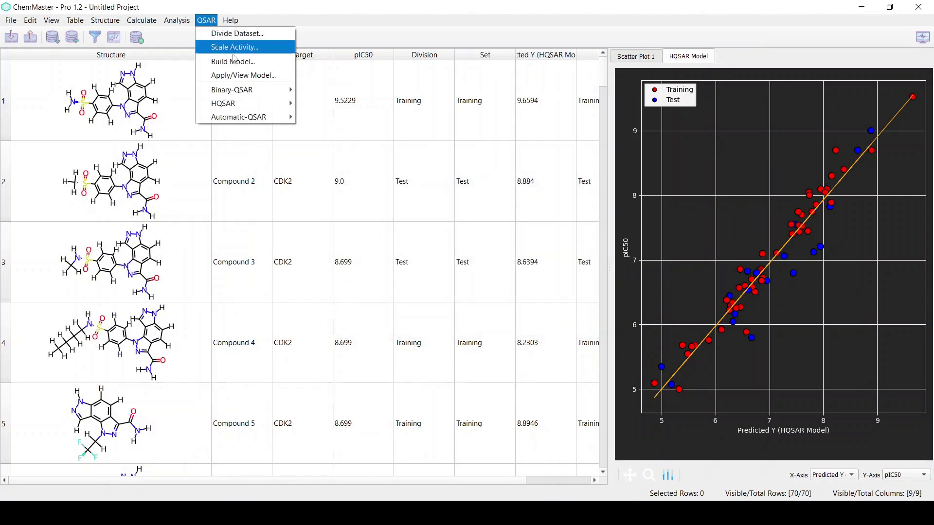
pyautogui.moveTo(263, 117)
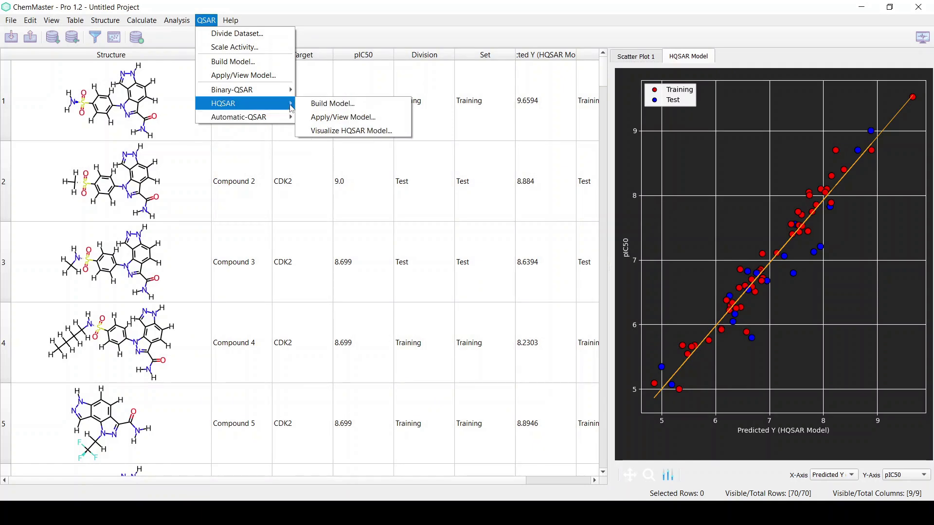
pyautogui.click(363, 131)
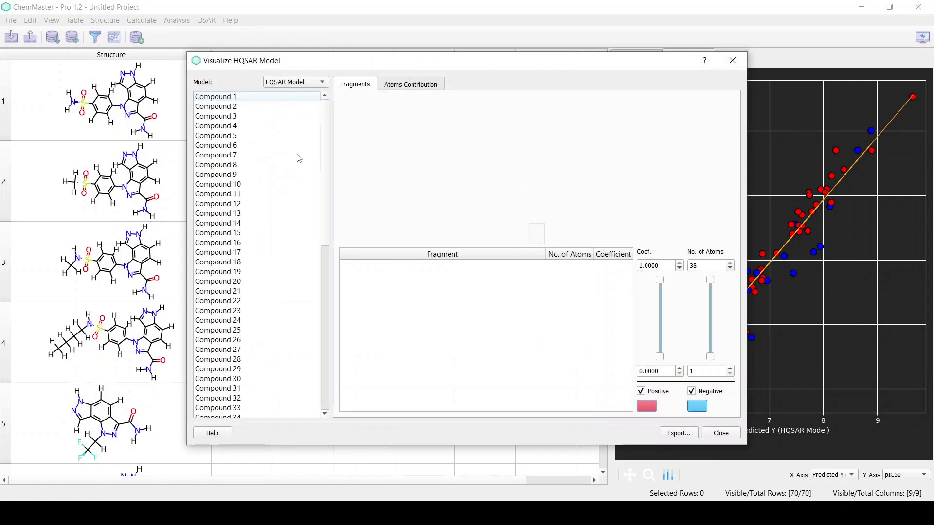
pyautogui.click(418, 84)
pyautogui.click(309, 186)
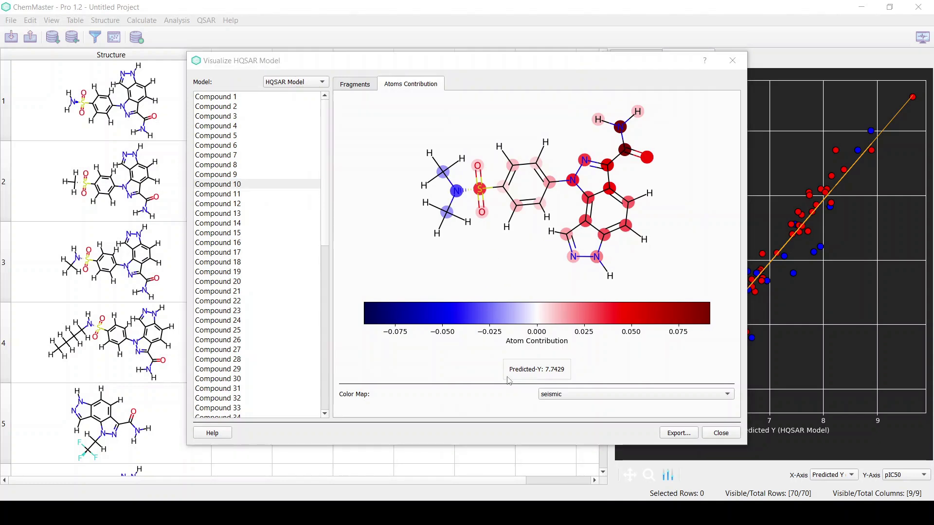
# Set the contribution map's colour scale back to bwr
pyautogui.click(605, 397)
pyautogui.click(606, 406)
pyautogui.press('Down')
pyautogui.press('Down')
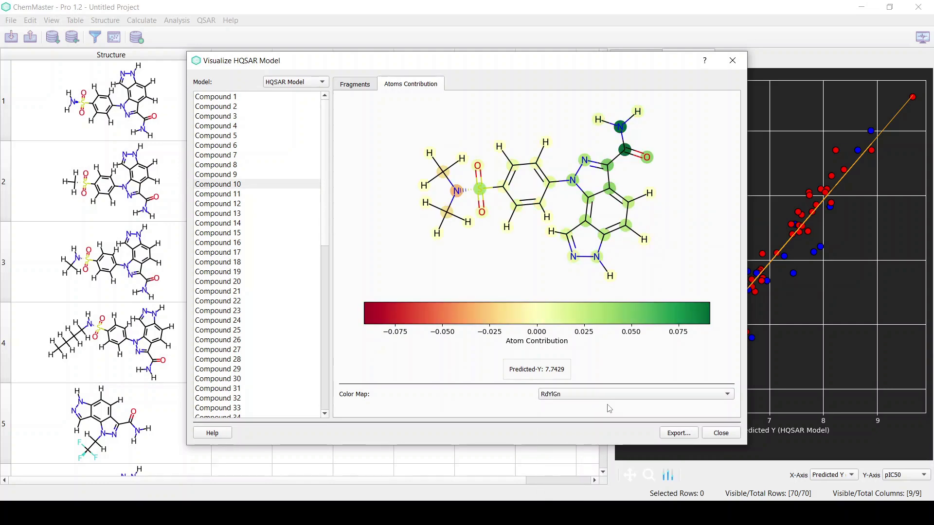
pyautogui.press('Down')
pyautogui.press('Down')
pyautogui.press('Down')
pyautogui.press('Down')
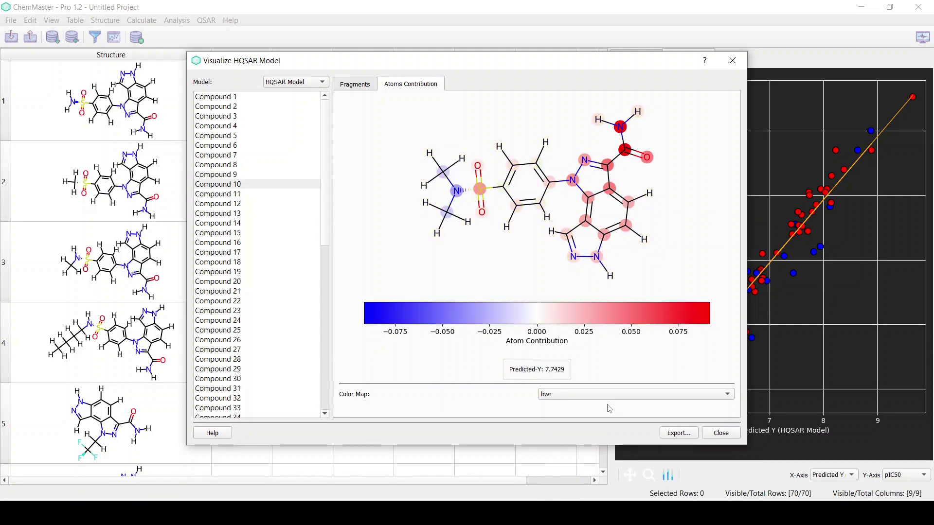
pyautogui.press('Down')
pyautogui.press('Up')
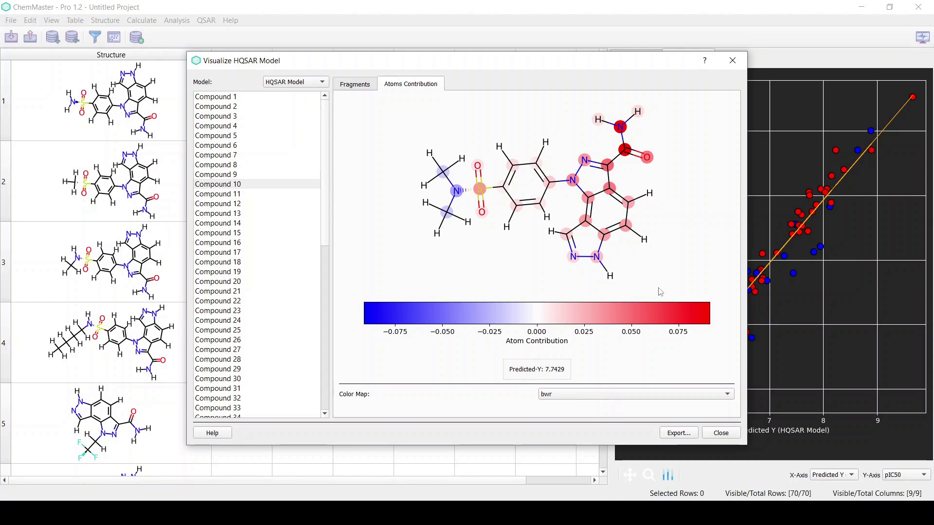